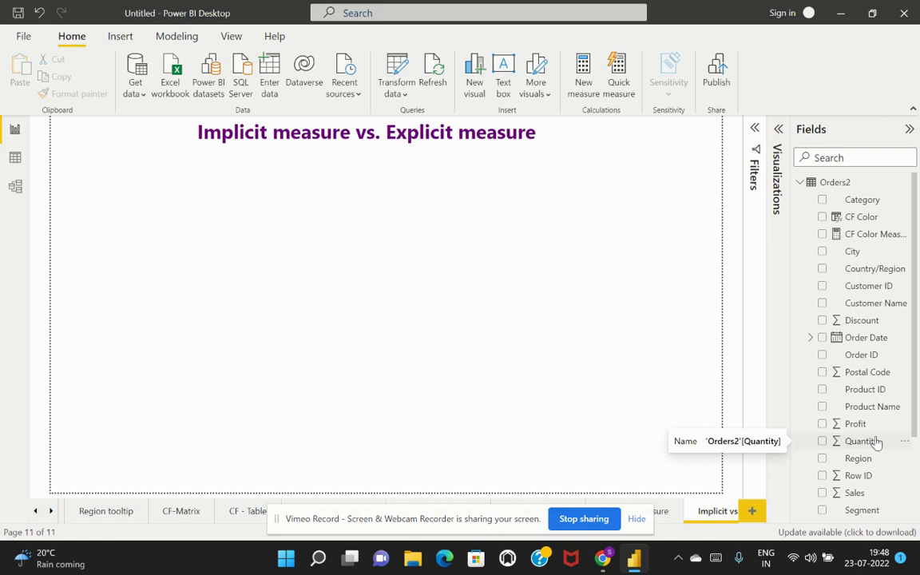
# Review the default summarization options available for the Discount column in Orders2
pyautogui.click(857, 323)
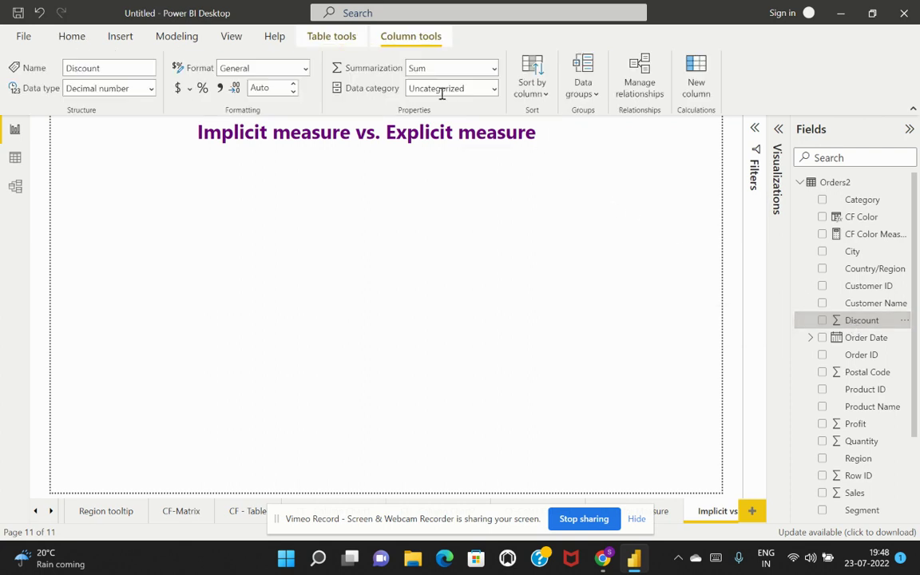
pyautogui.click(494, 71)
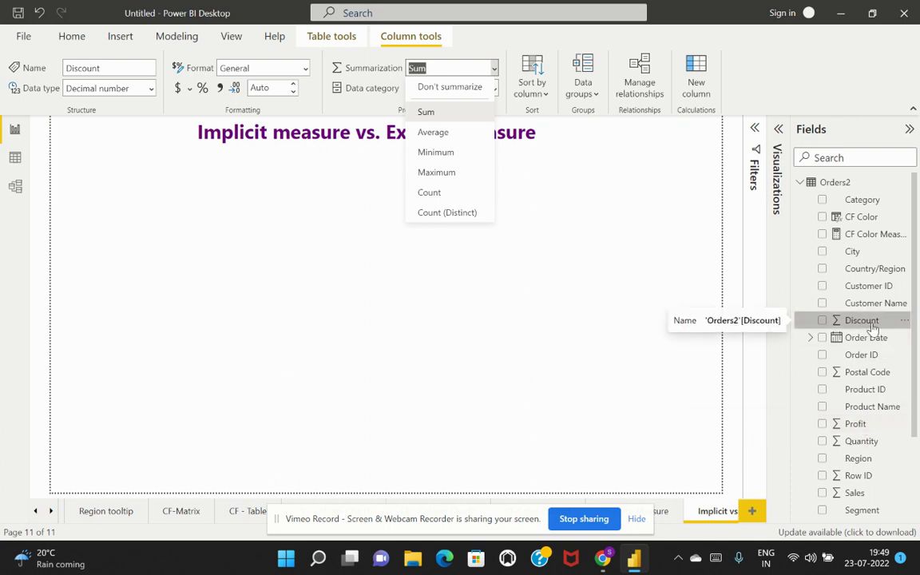
pyautogui.click(685, 259)
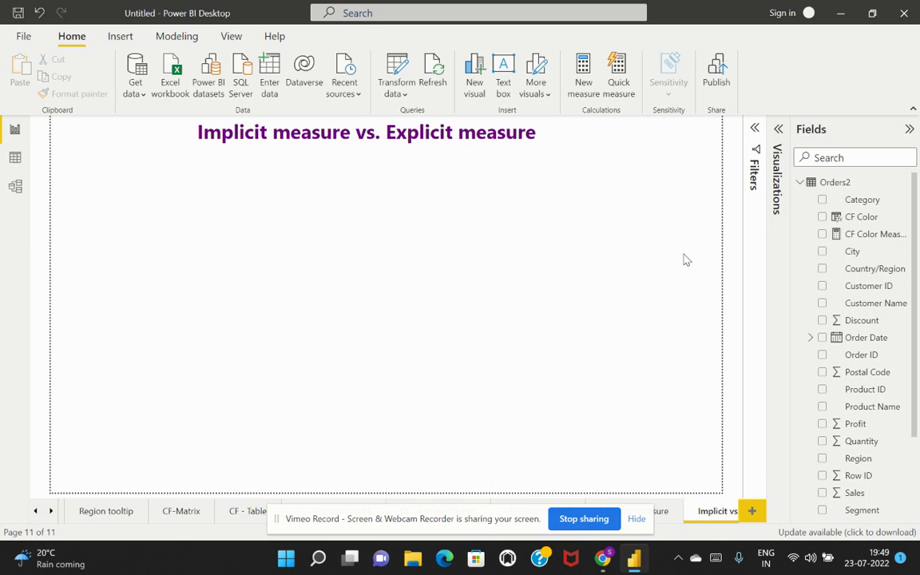
# Create a new measure in the Orders2 table and name it "Total Avg Sales"
pyautogui.click(904, 183)
pyautogui.click(803, 192)
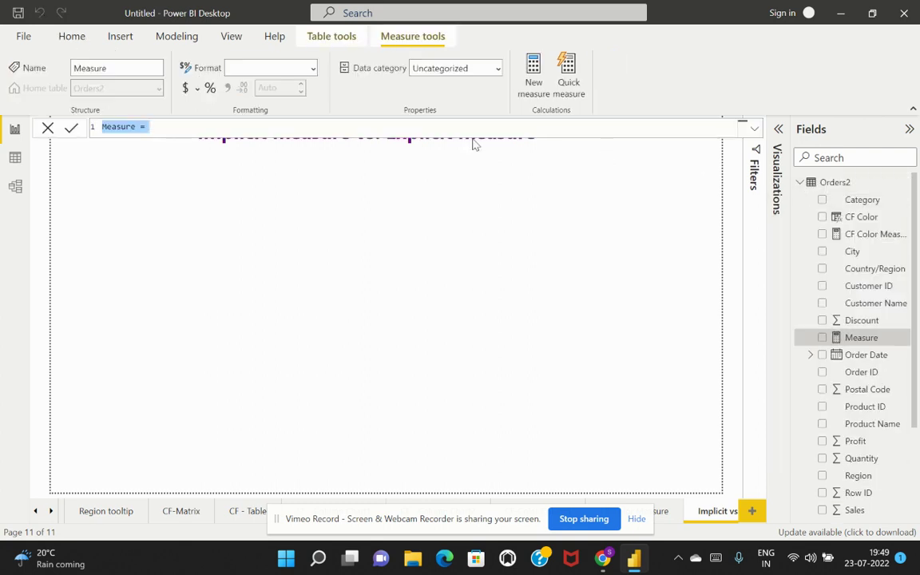
pyautogui.click(137, 128)
pyautogui.press('BackSpace')
pyautogui.press('BackSpace')
pyautogui.press('BackSpace')
pyautogui.press('BackSpace')
pyautogui.press('BackSpace')
pyautogui.press('BackSpace')
pyautogui.press('BackSpace')
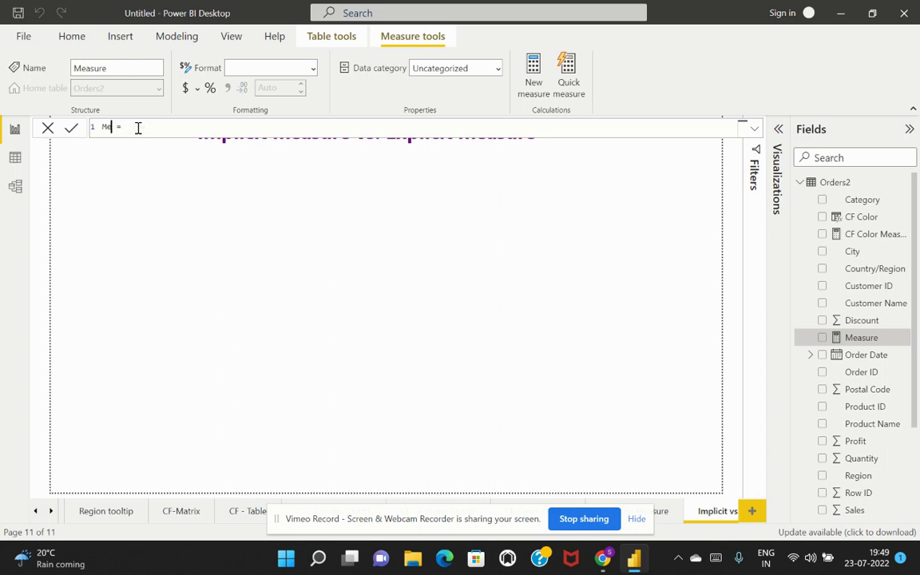
pyautogui.write('Total Avg Sales')
# Define the Total Avg Sales measure as AVERAGE(Orders2[Sales]) and commit the formula
pyautogui.click(205, 132)
pyautogui.write('avg')
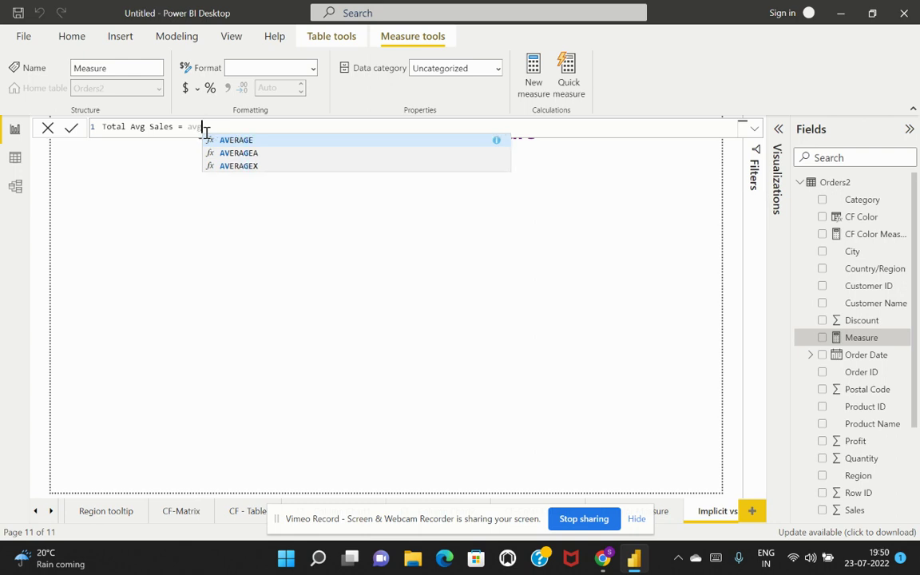
pyautogui.press('Tab')
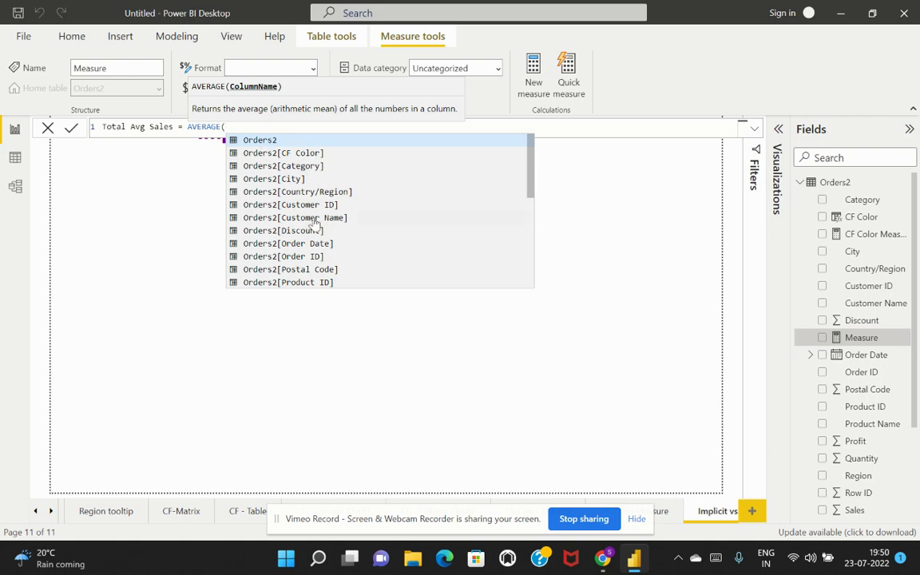
pyautogui.scroll(-3, 279, 230)
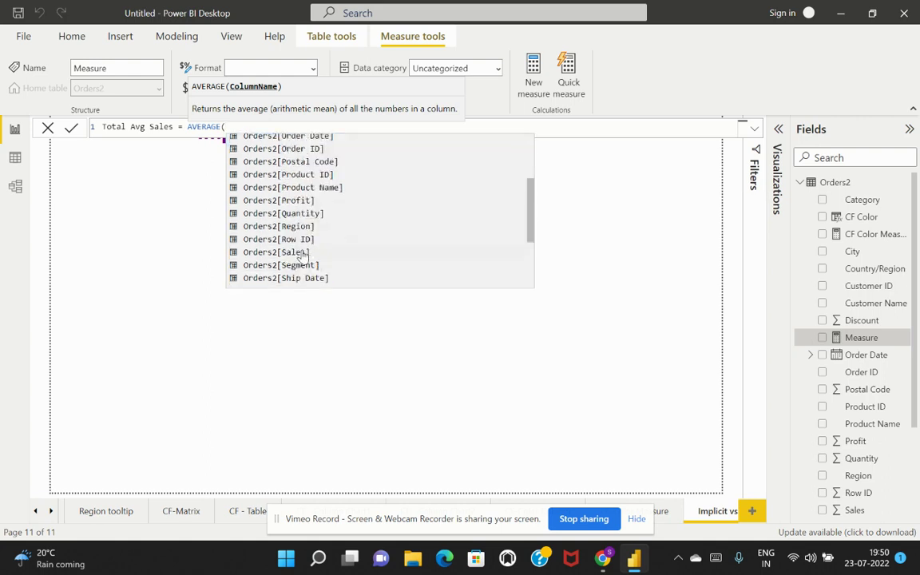
pyautogui.click(308, 253)
pyautogui.write(')')
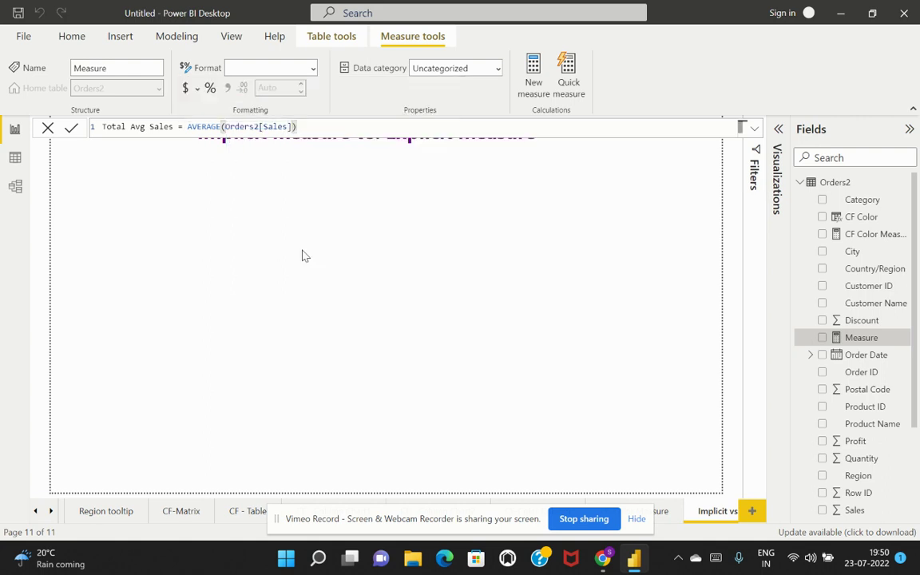
pyautogui.press('Return')
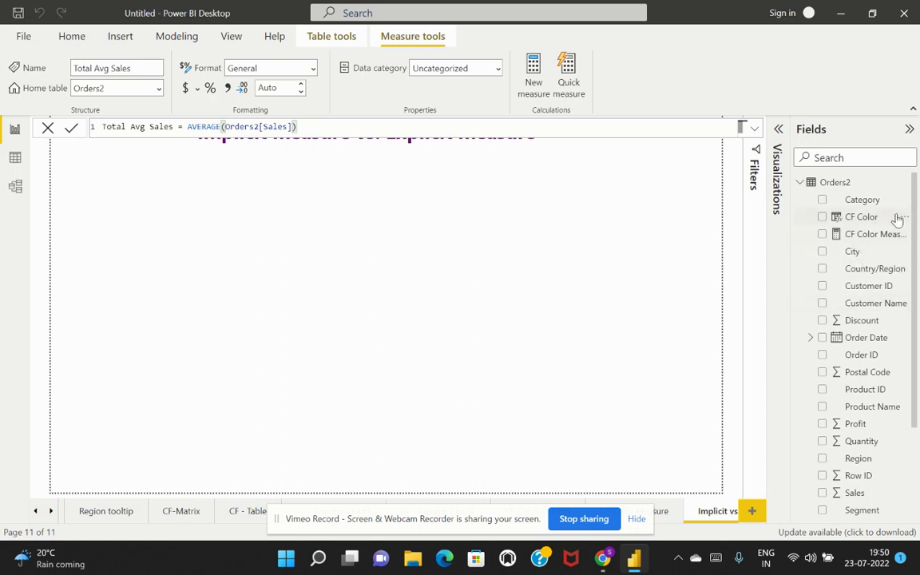
# Search the fields for "total", examine the AVERAGE function in the Total Avg Sales formula, and clear the search
pyautogui.click(849, 158)
pyautogui.write('total')
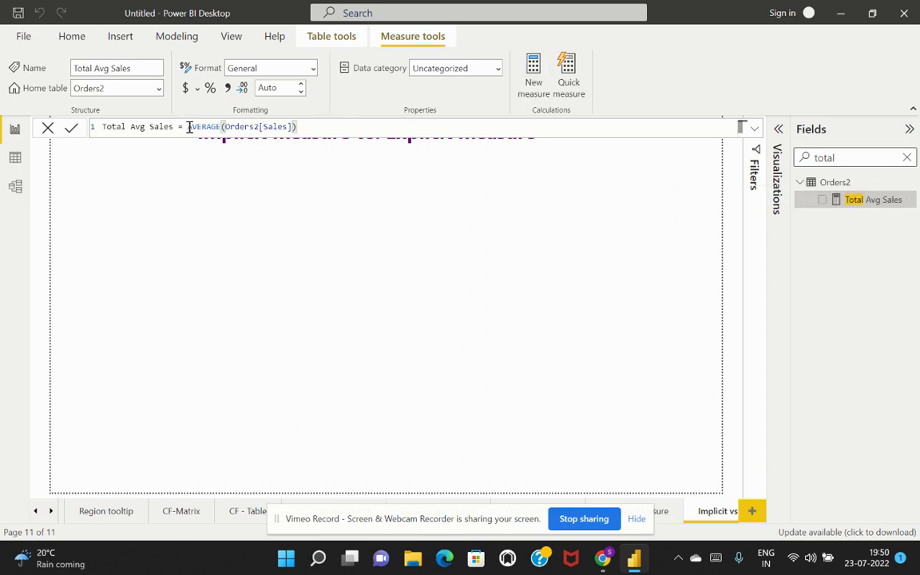
pyautogui.moveTo(189, 127); pyautogui.dragTo(221, 126)
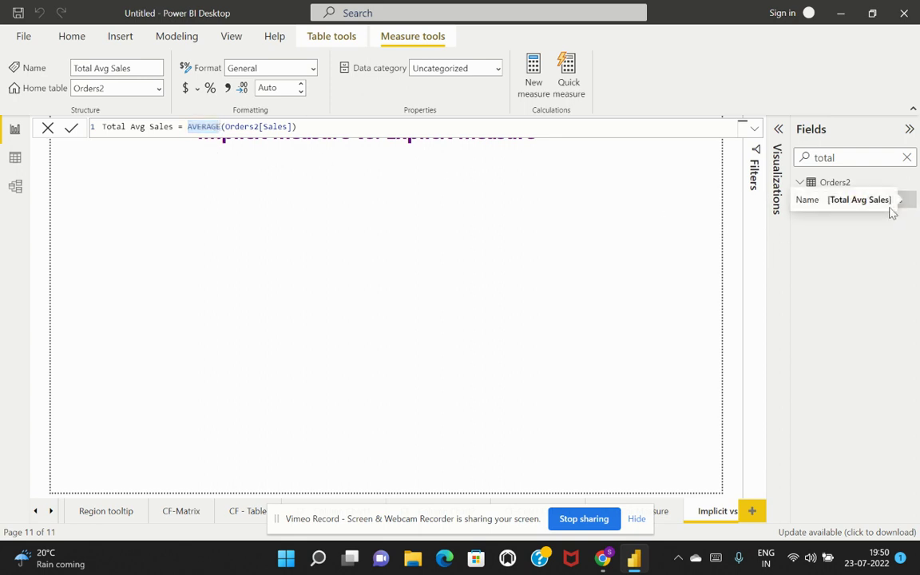
pyautogui.click(688, 204)
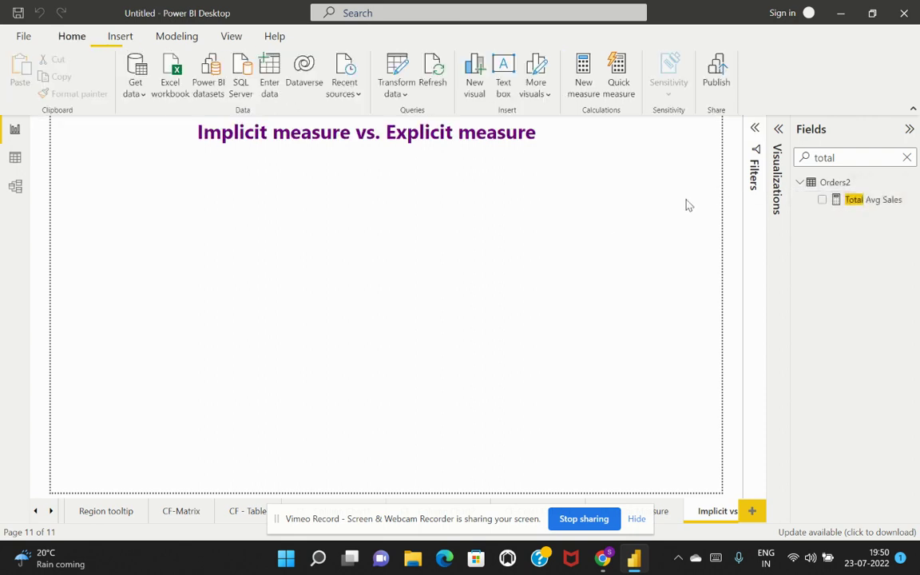
pyautogui.click(906, 158)
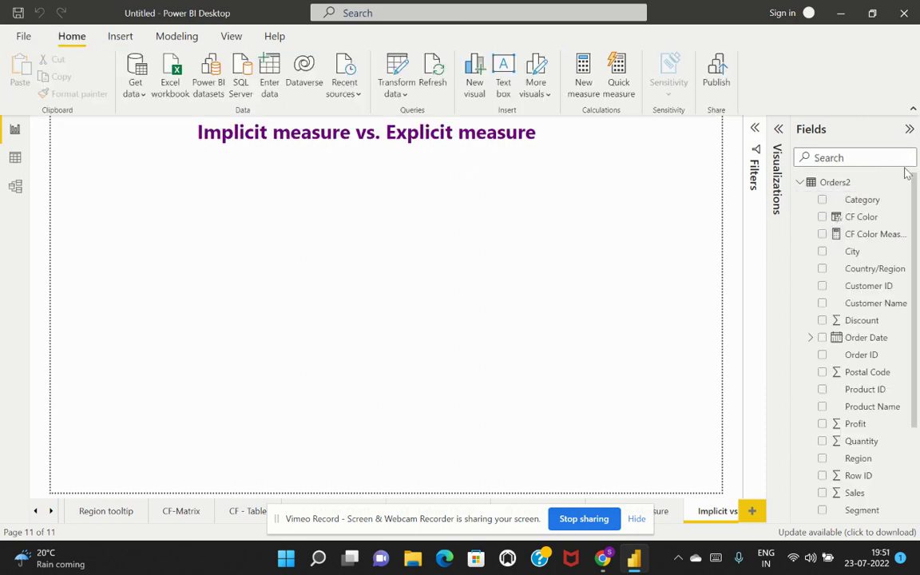
# Check the Discount column's default summarization choices again to compare them with the explicit measure
pyautogui.click(860, 323)
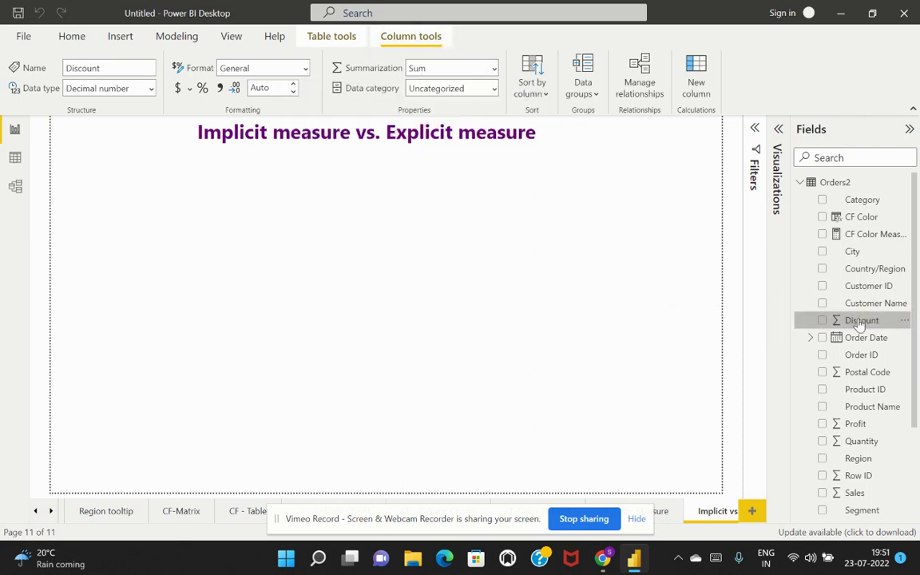
pyautogui.click(495, 70)
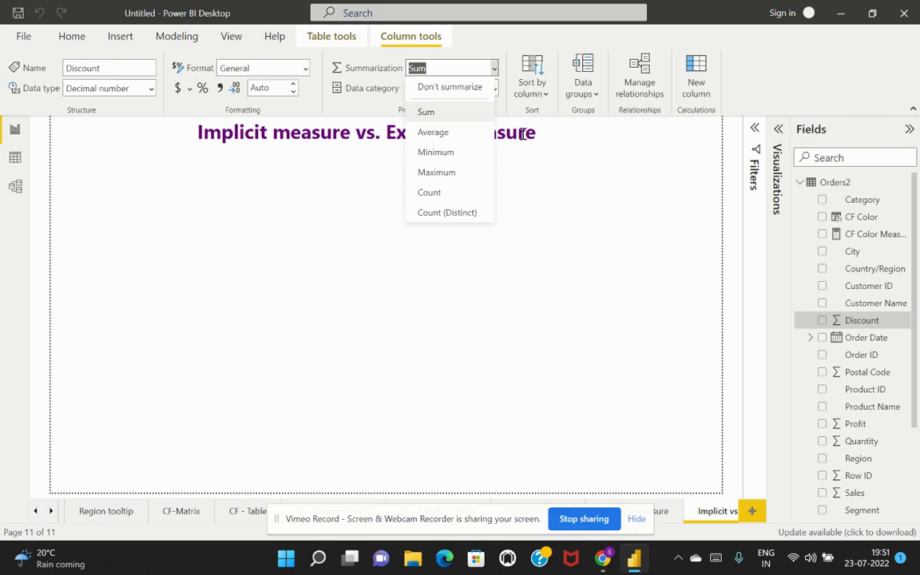
pyautogui.click(581, 248)
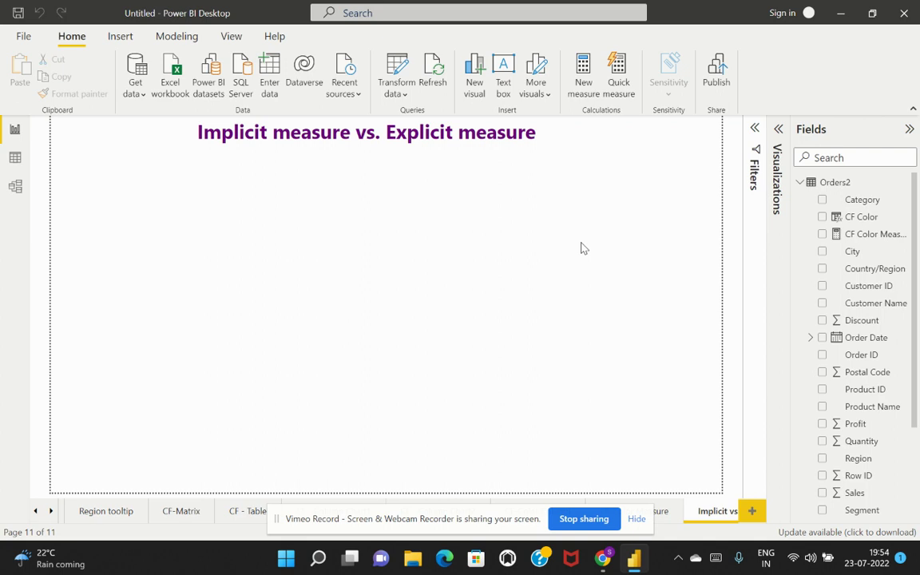
# Show the default summarization options for the Profit column in Orders2
pyautogui.click(856, 425)
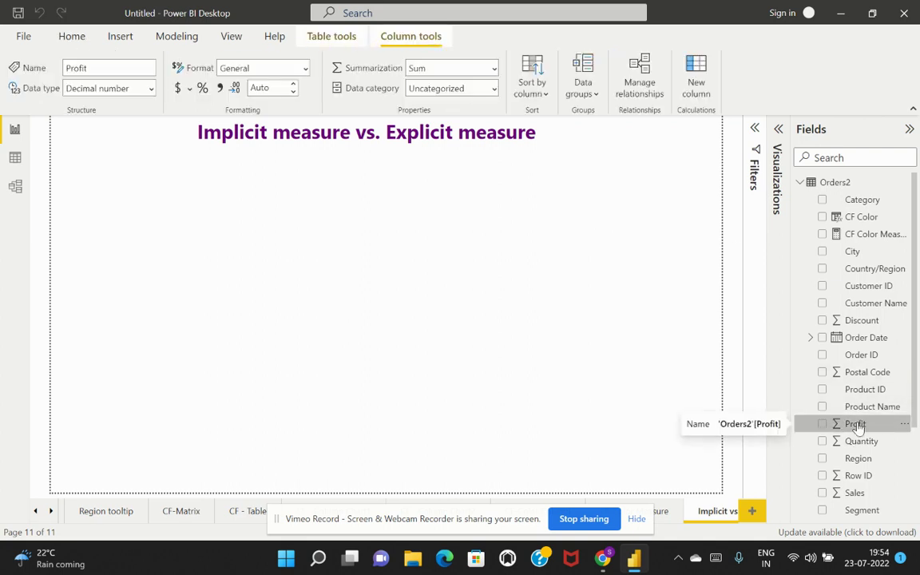
pyautogui.click(494, 70)
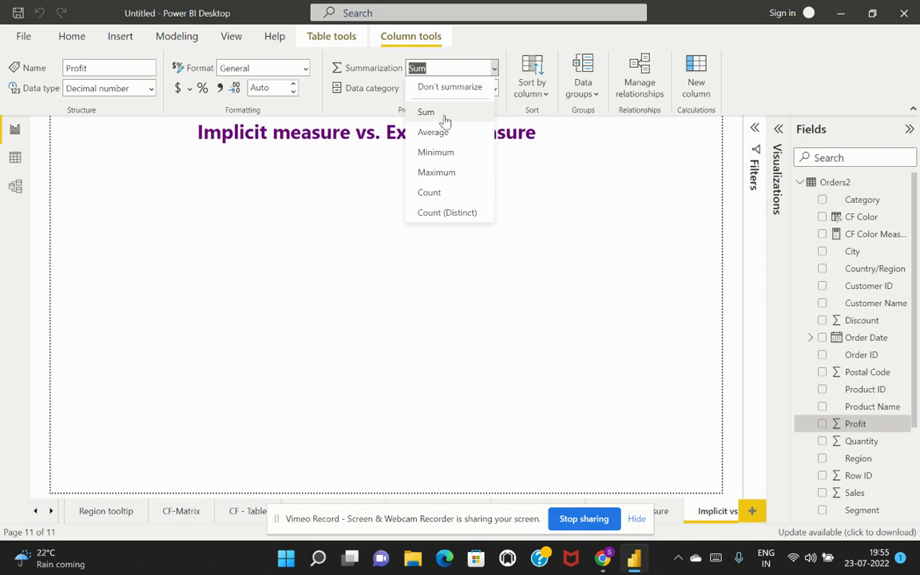